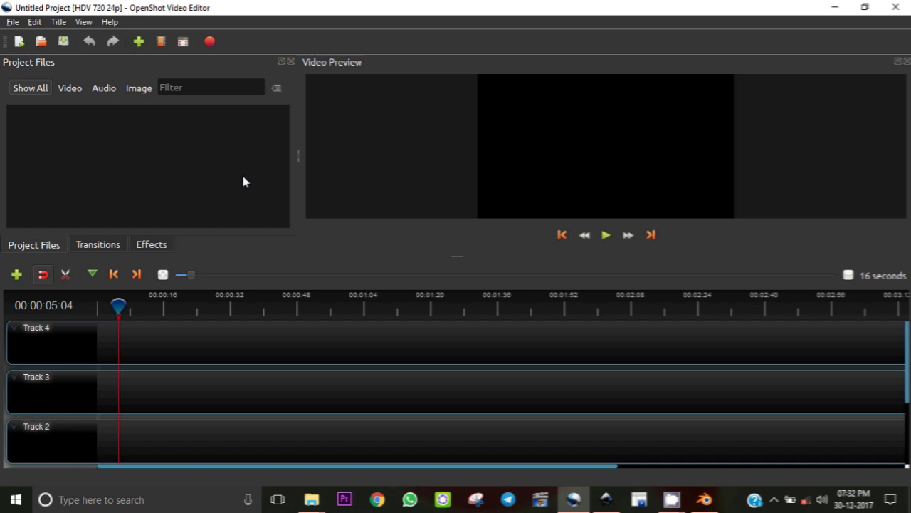
Step: Try the Dissolving Text animated title, dismiss the Blender-required warning, and cancel the title
left_click(60, 22)
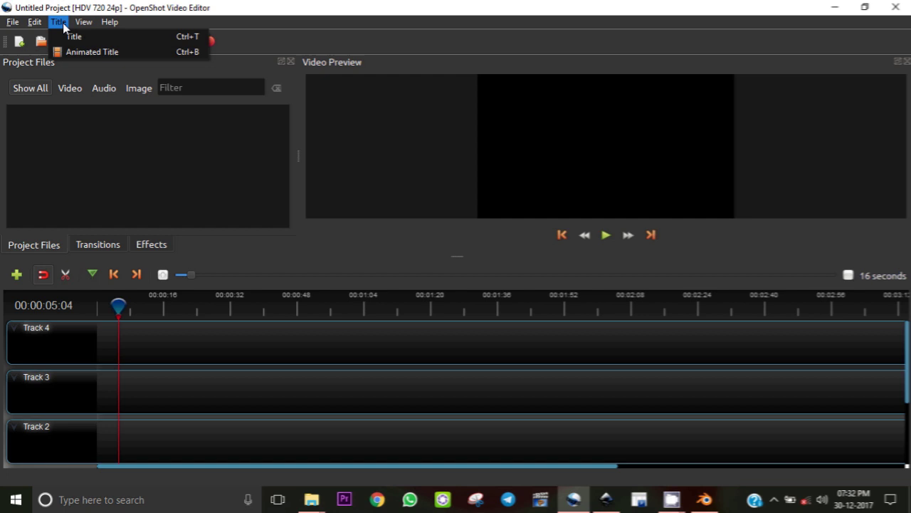
left_click(73, 52)
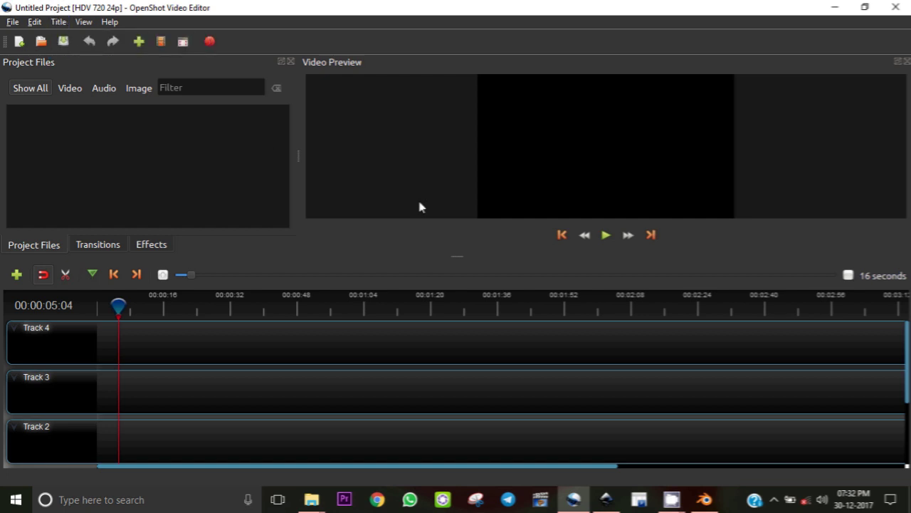
left_click(335, 208)
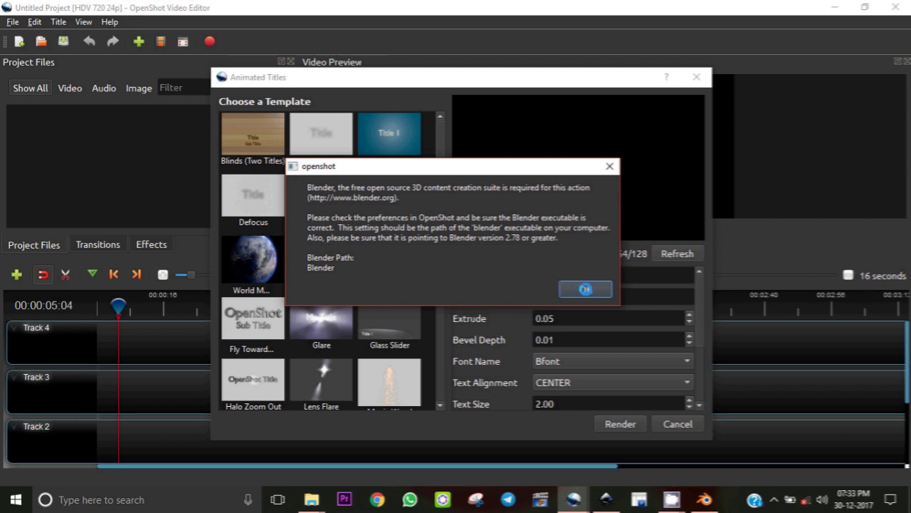
left_click(585, 288)
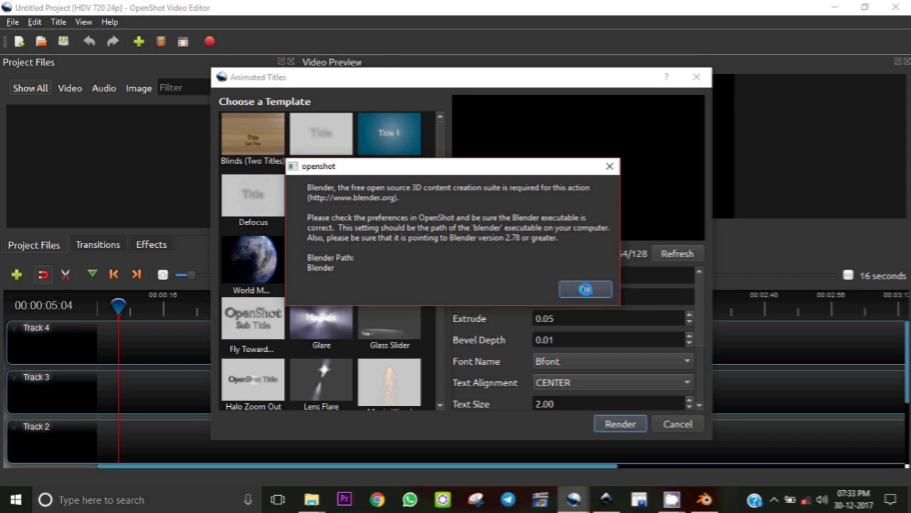
left_click(584, 290)
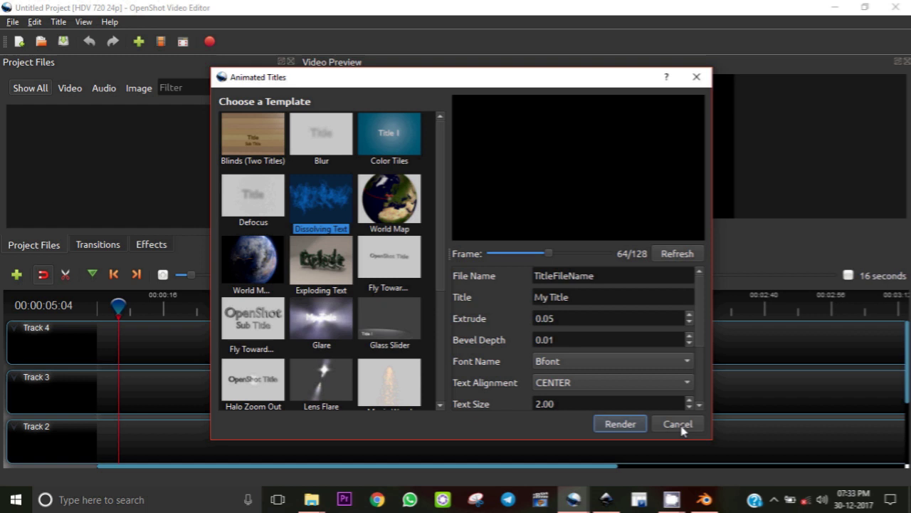
left_click(678, 424)
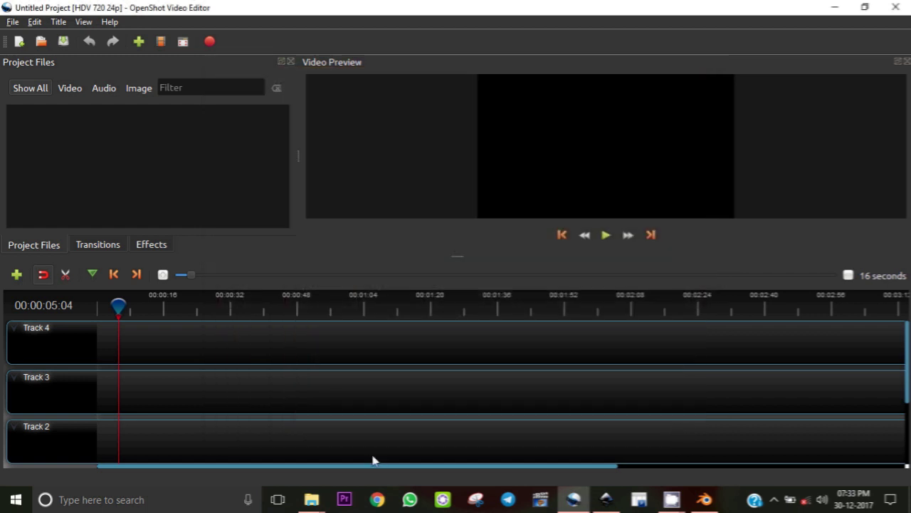
Step: From the desktop, open the Blender shortcut's file location
left_click(838, 7)
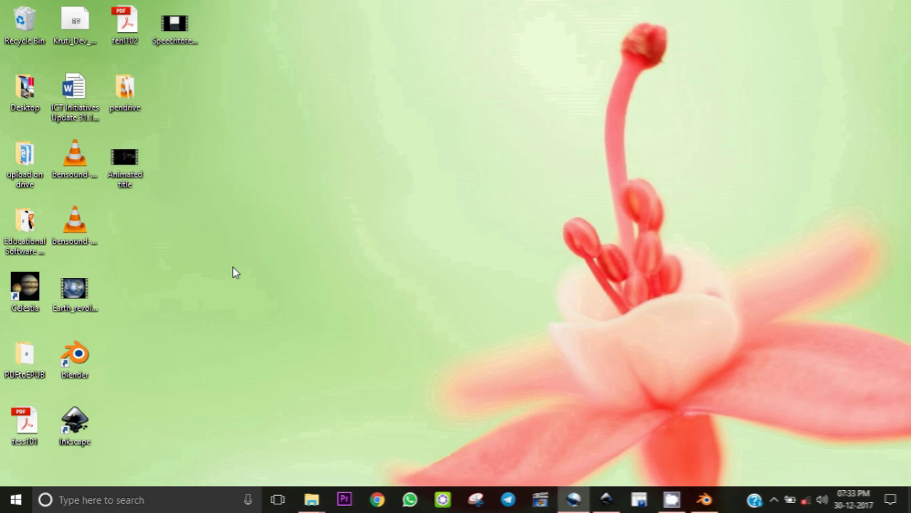
left_click(83, 361)
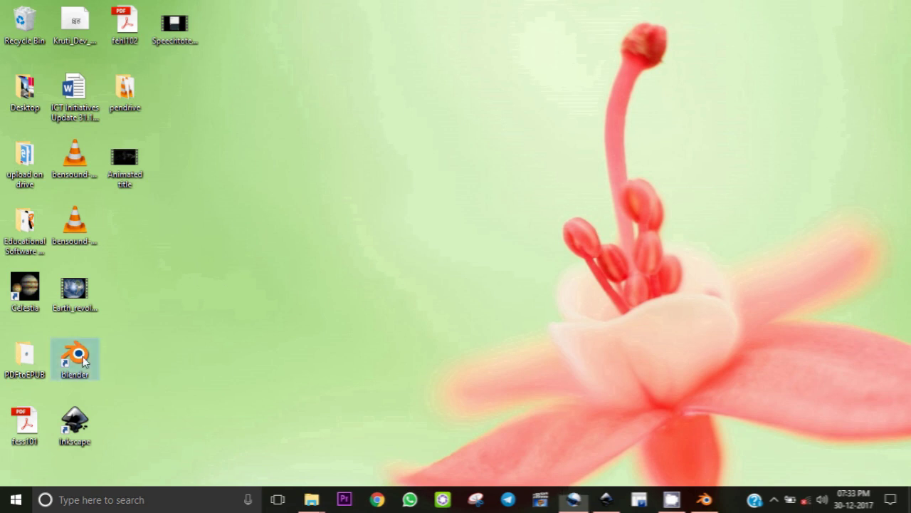
right_click(83, 362)
left_click(225, 272)
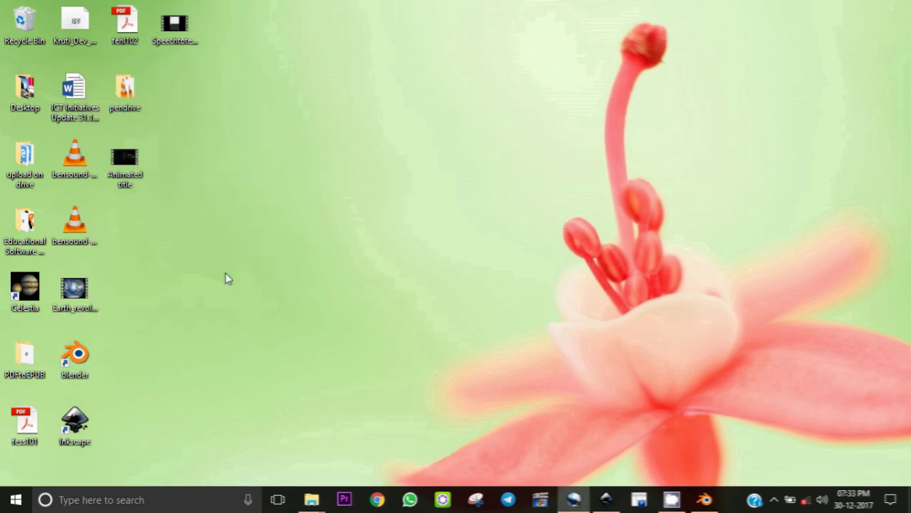
left_click(82, 360)
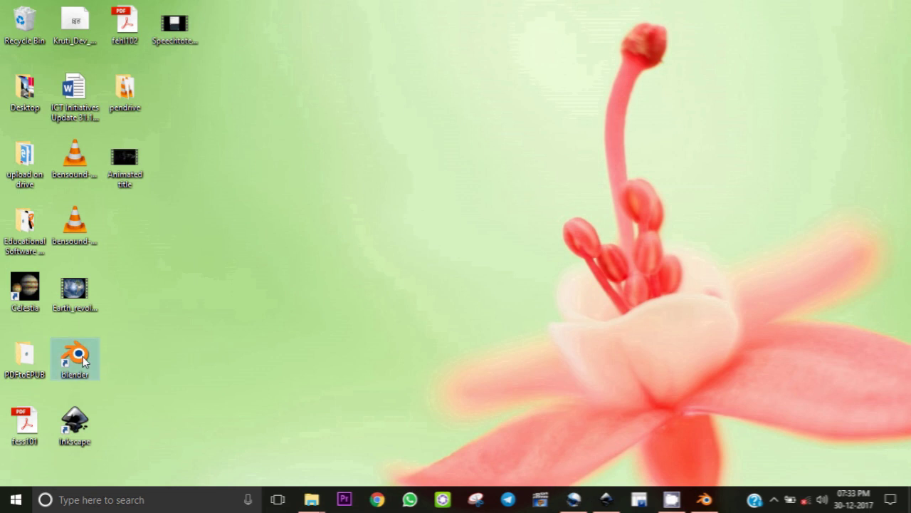
right_click(83, 360)
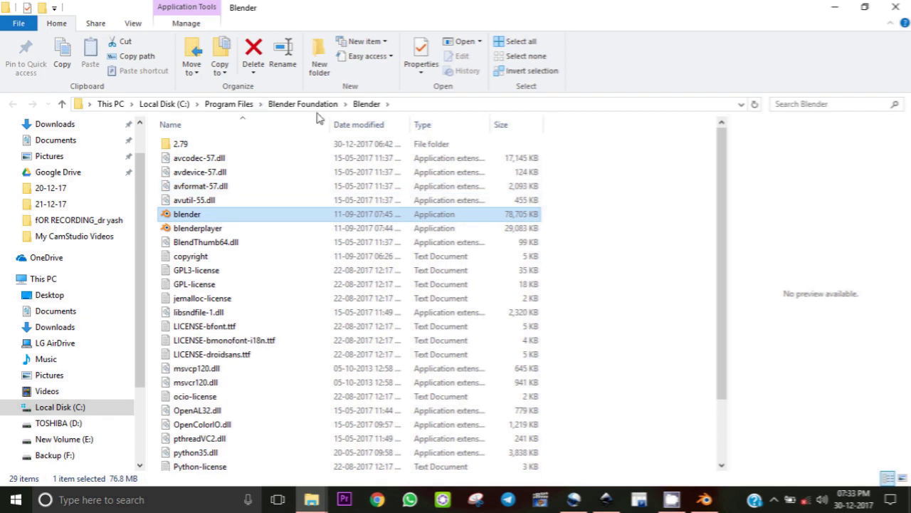
Step: Complete the folder path to blender.exe, launch it to confirm it runs, then select the full path
left_click(404, 108)
left_click(404, 108)
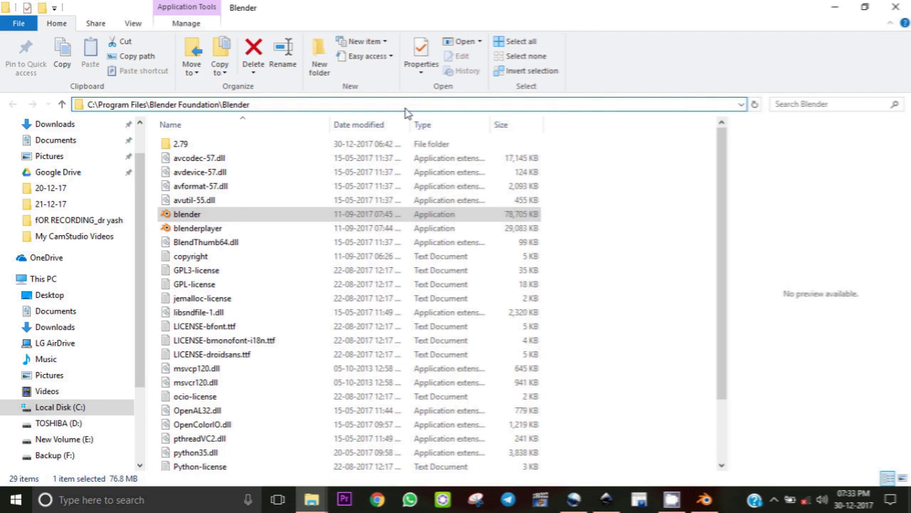
type("\\b")
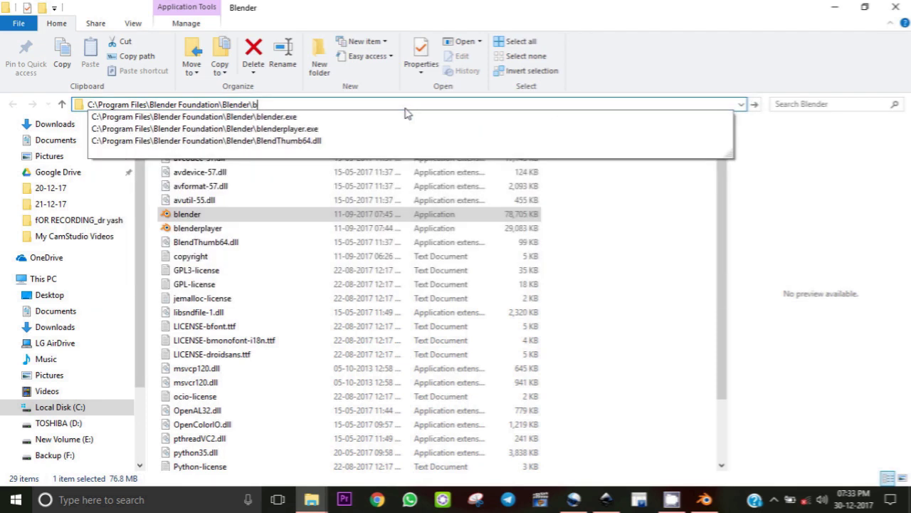
type("le")
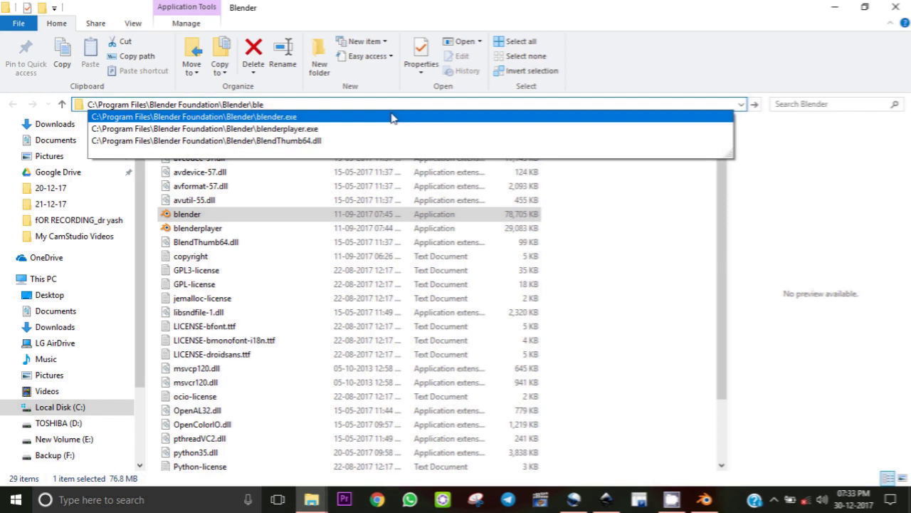
left_click(393, 119)
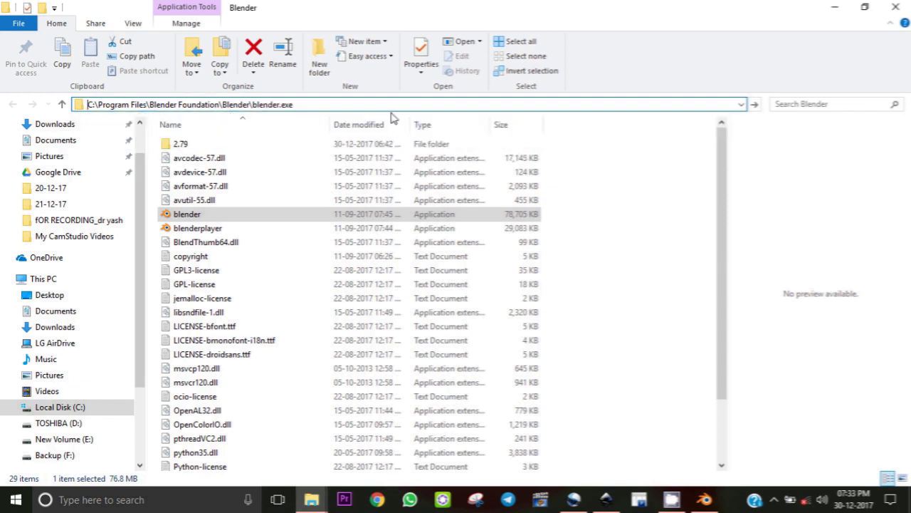
key("Return")
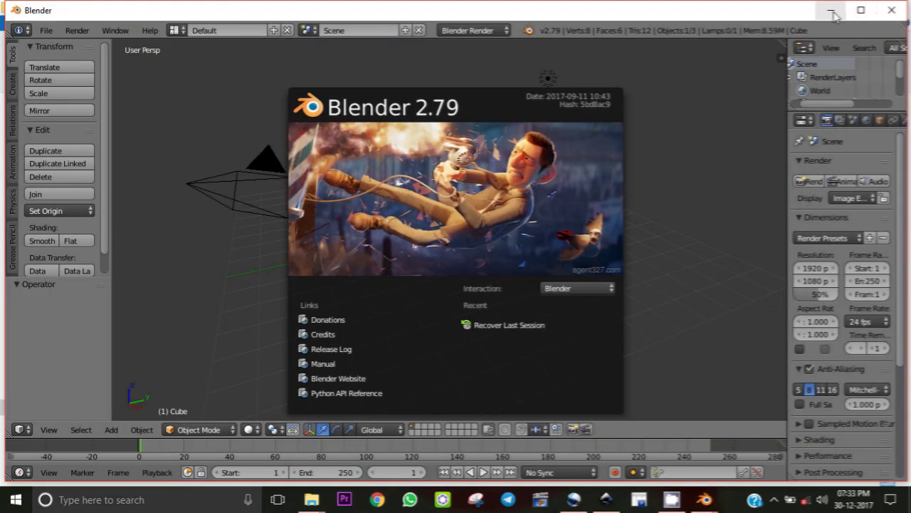
left_click(831, 10)
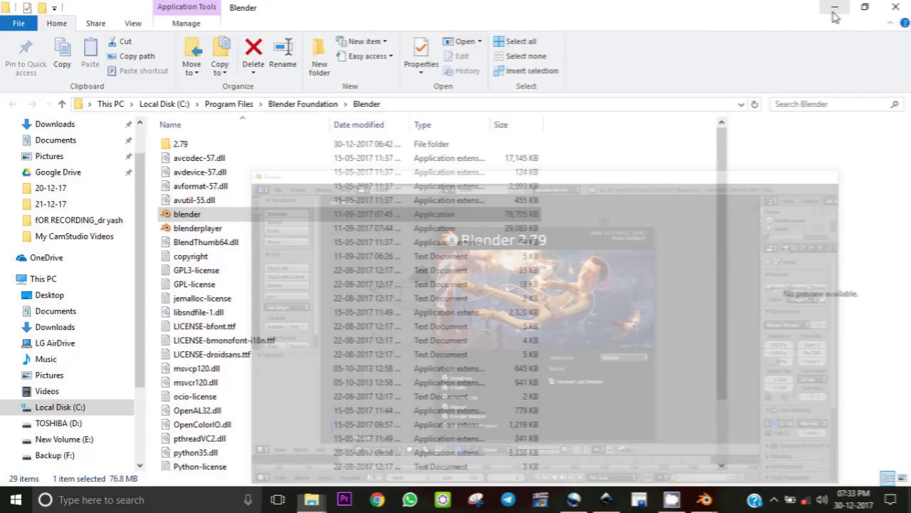
left_click(413, 107)
type("\\blender.exe")
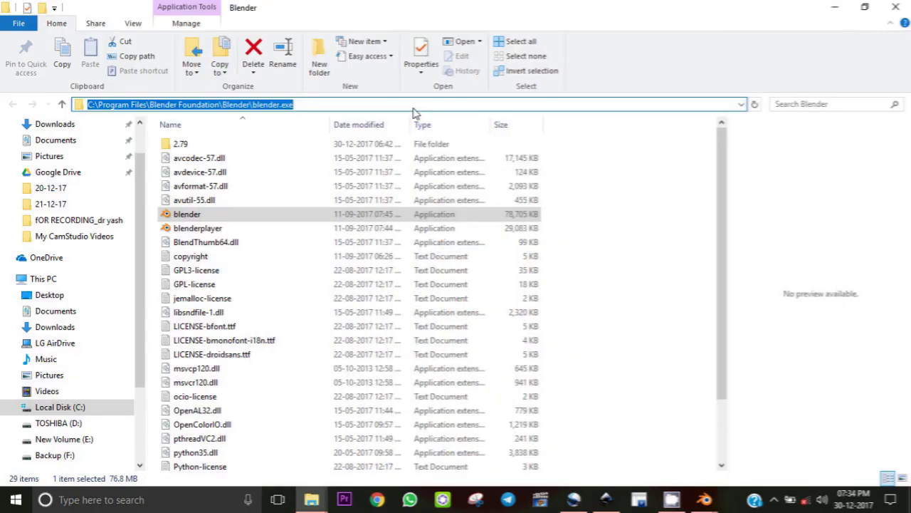
Step: Paste the full blender.exe path into the Blender Command (path) preference and close Preferences
left_click(585, 499)
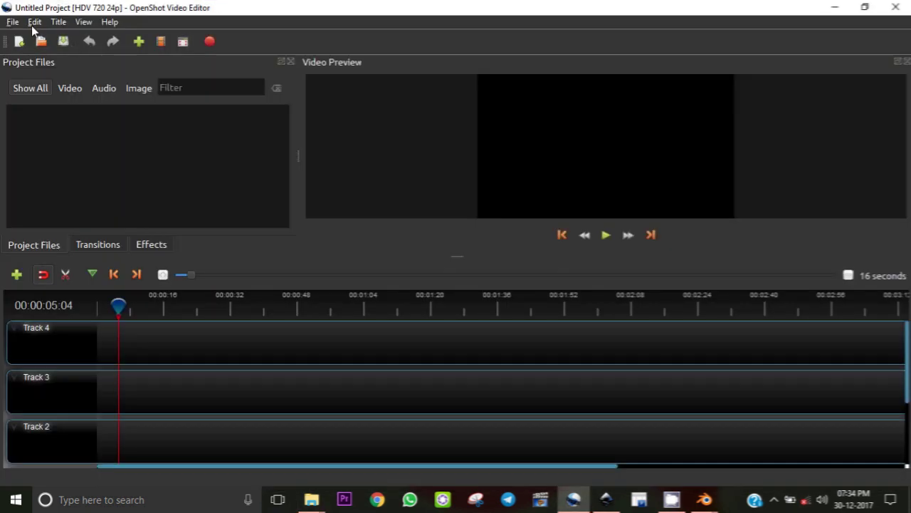
left_click(34, 22)
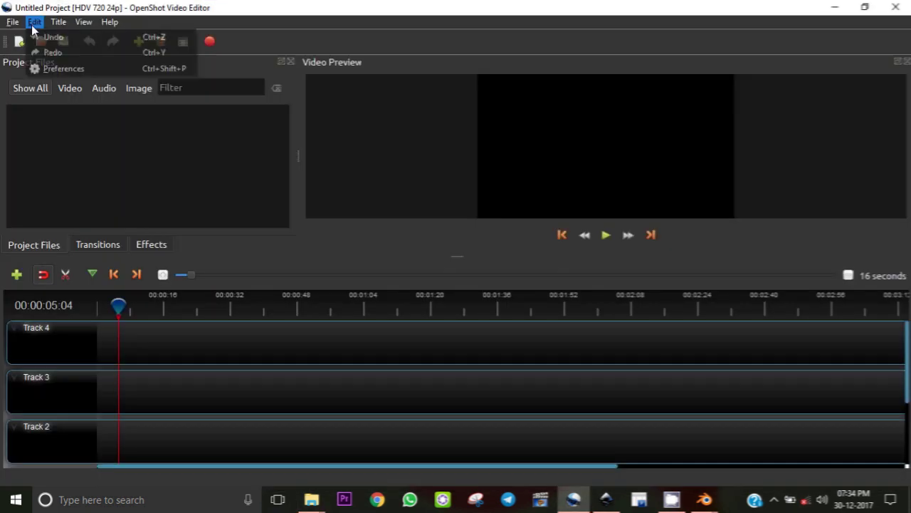
left_click(52, 68)
left_click_drag(450, 259, 374, 271)
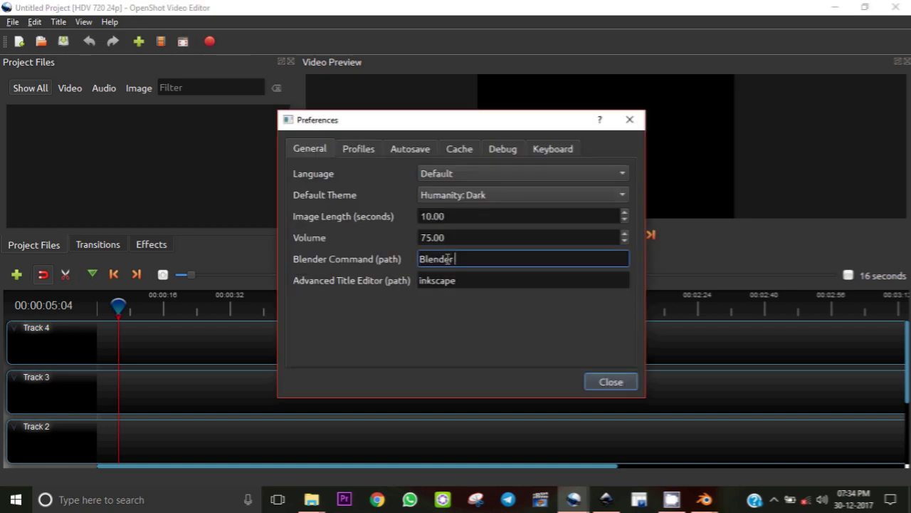
key("ctrl+v")
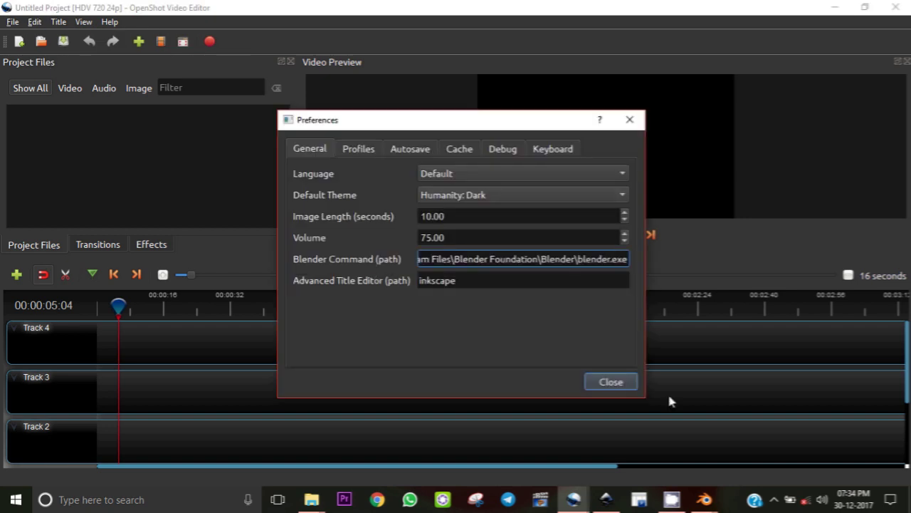
left_click(615, 380)
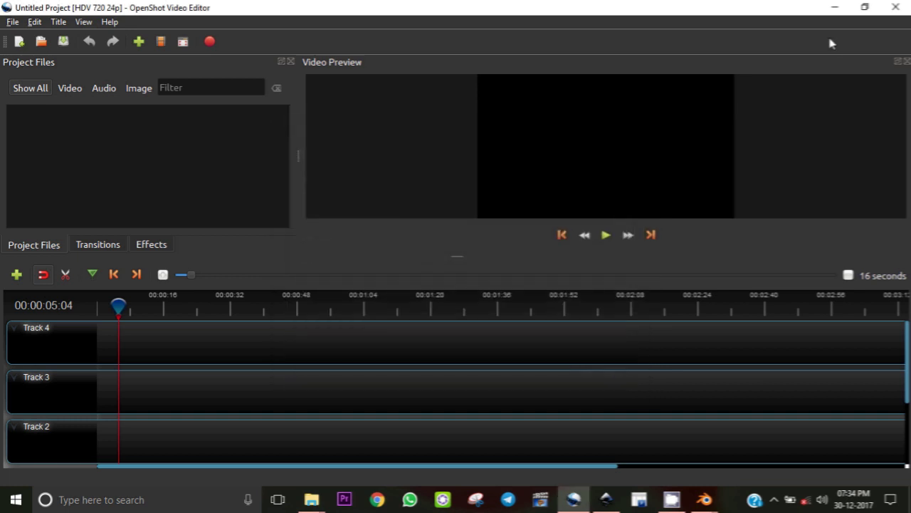
Step: Open the Inkscape shortcut's install folder, maximised, and complete the folder path to inkscape.exe
left_click(834, 9)
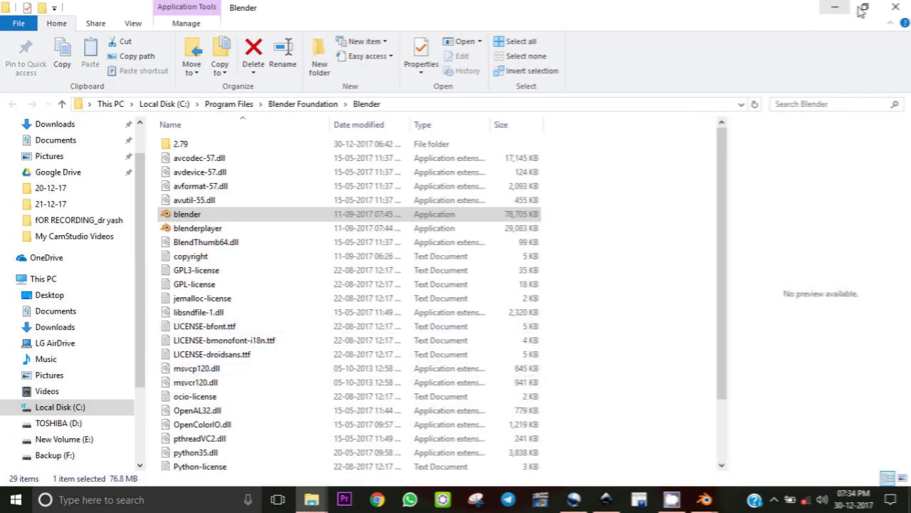
left_click(894, 8)
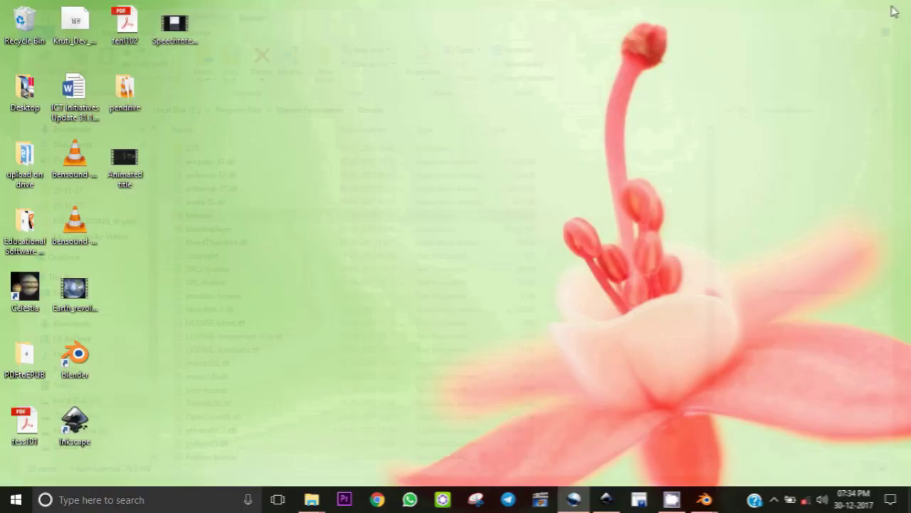
right_click(75, 415)
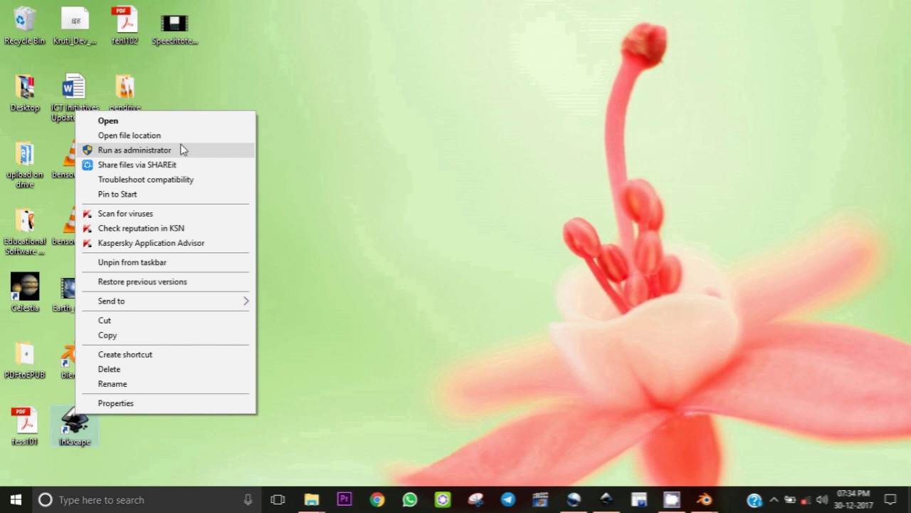
left_click(179, 137)
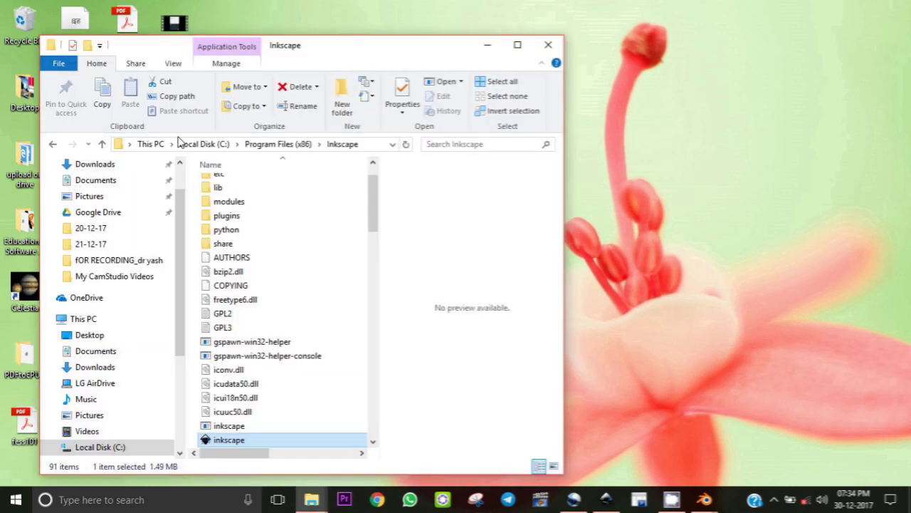
left_click(517, 45)
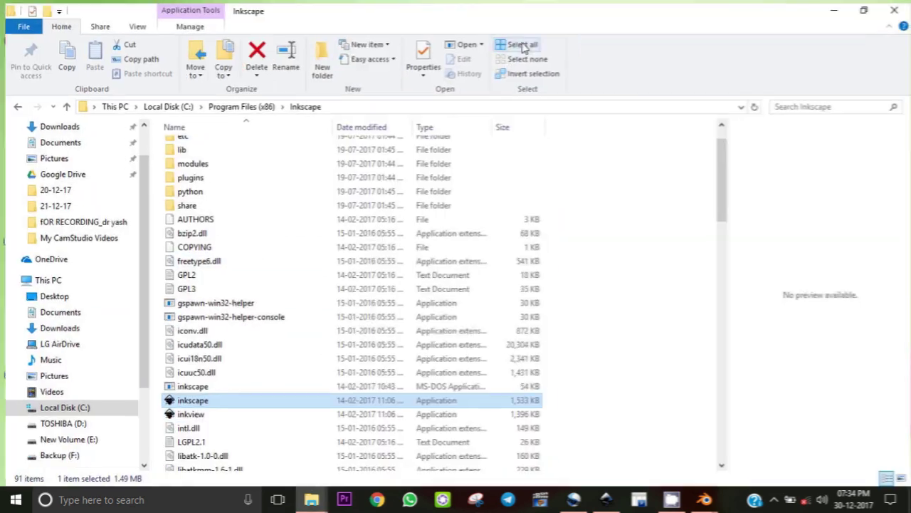
left_click(434, 104)
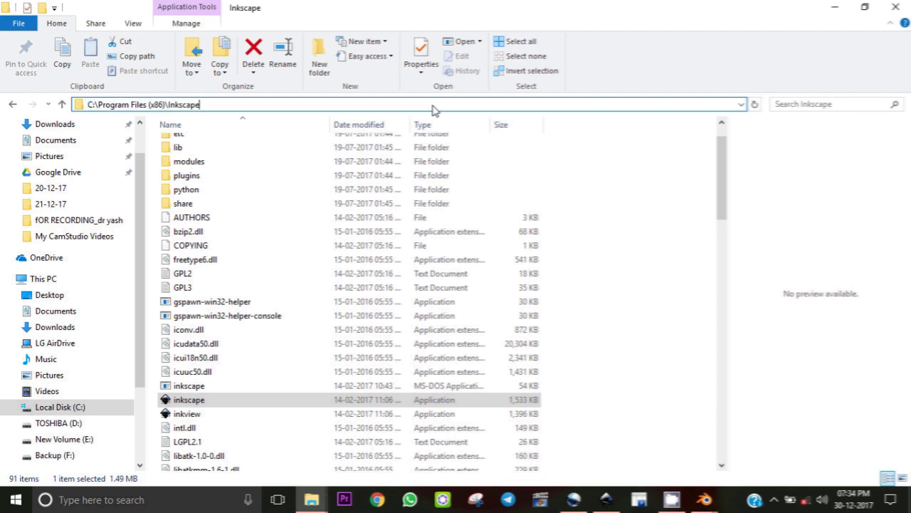
type("\\")
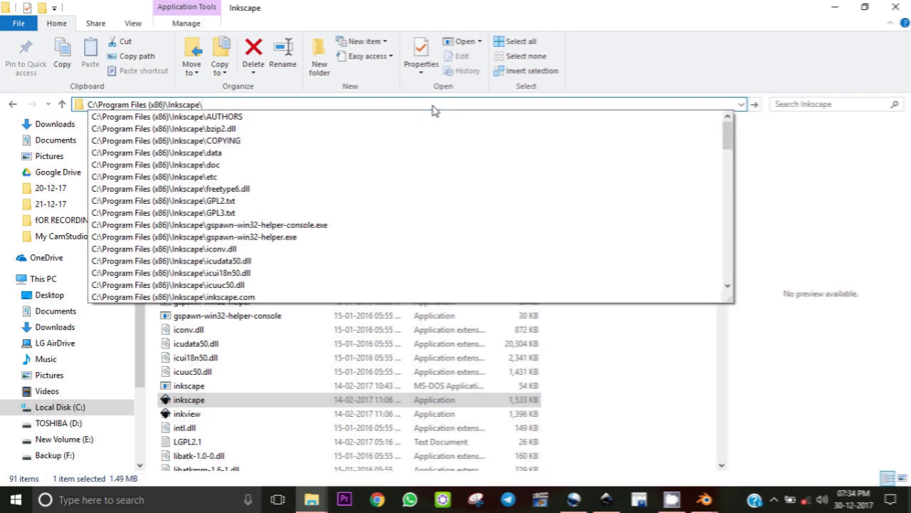
type("ink")
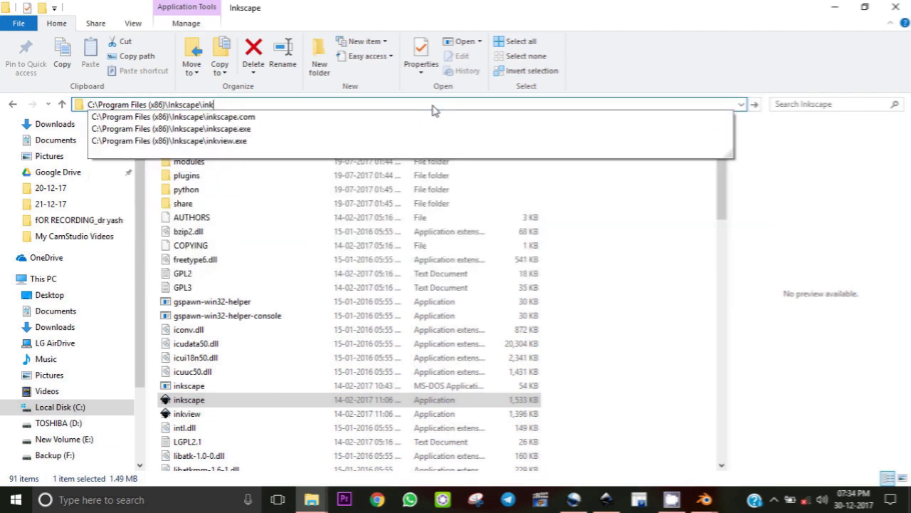
left_click(403, 129)
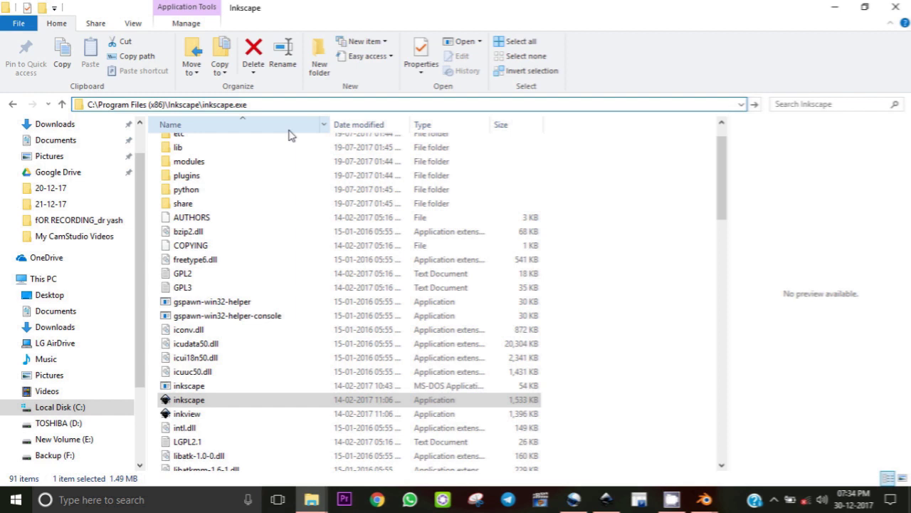
Step: Copy the inkscape.exe path and paste it into the Advanced Title Editor (path) preference
left_click(278, 104)
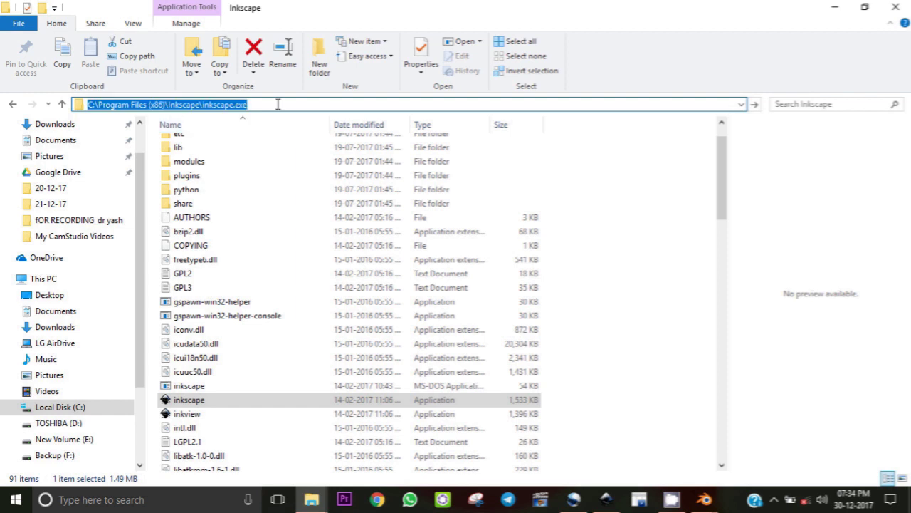
left_click(573, 499)
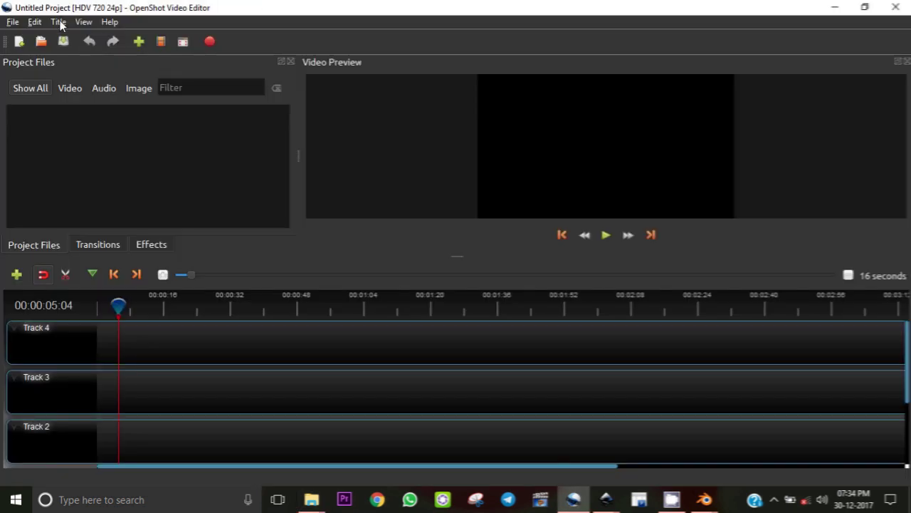
left_click(58, 23)
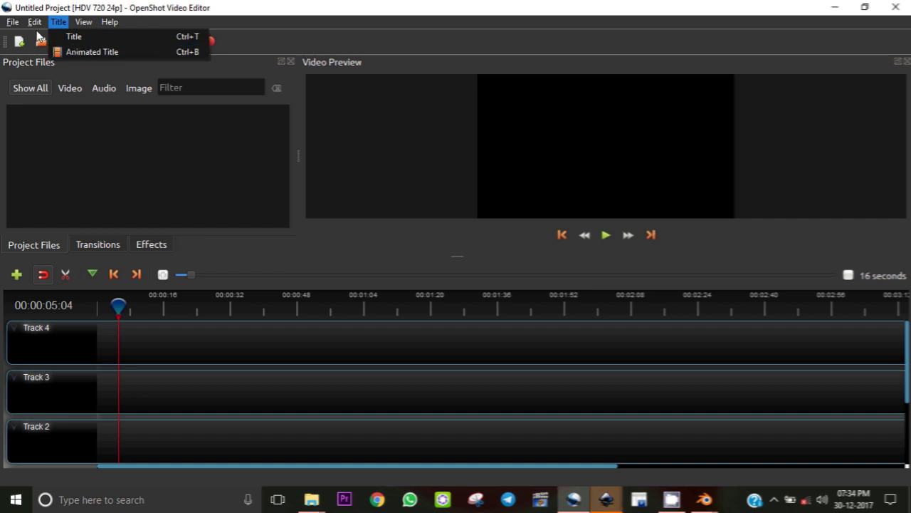
mouse_move(34, 22)
left_click(52, 68)
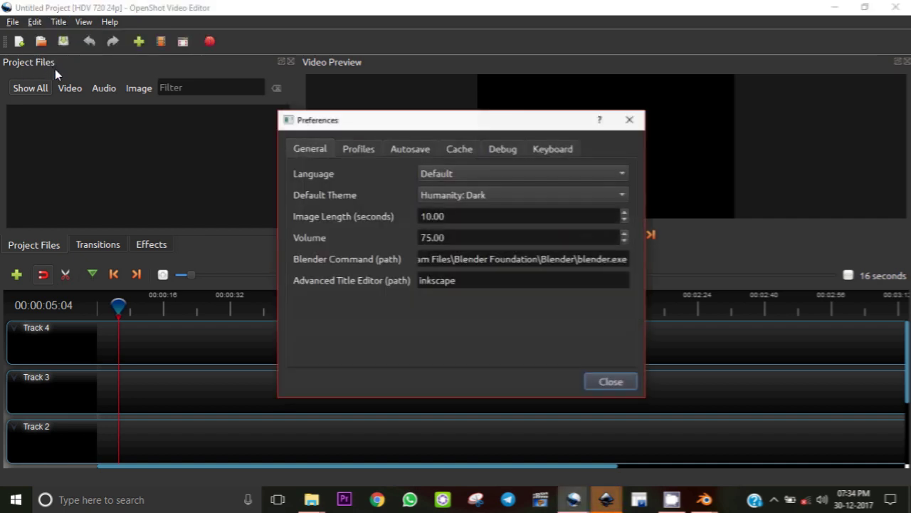
left_click_drag(466, 281, 417, 282)
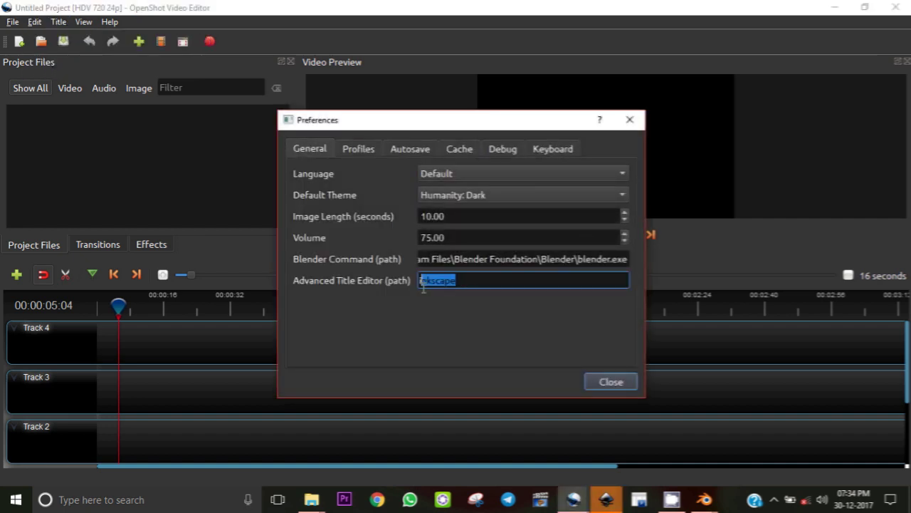
type("C:\\Program Files (x86)\\Inkscape\\inkscape.exe")
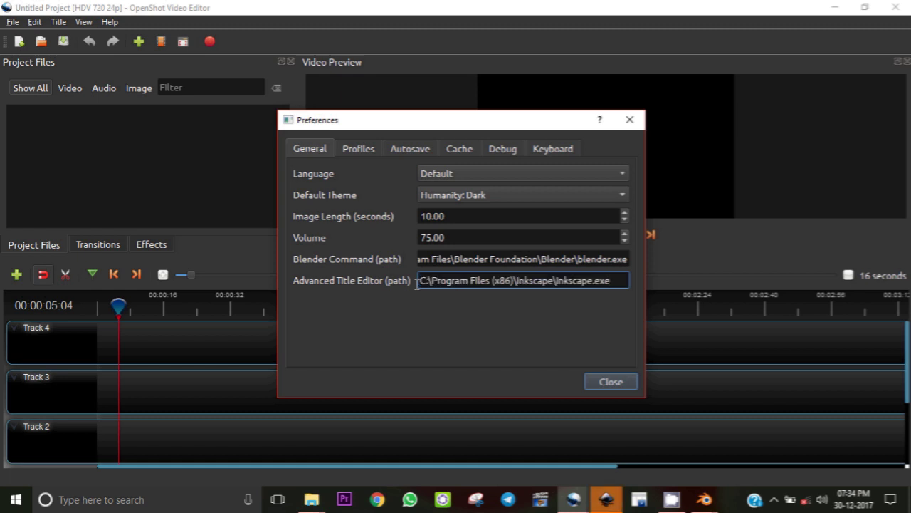
left_click(609, 384)
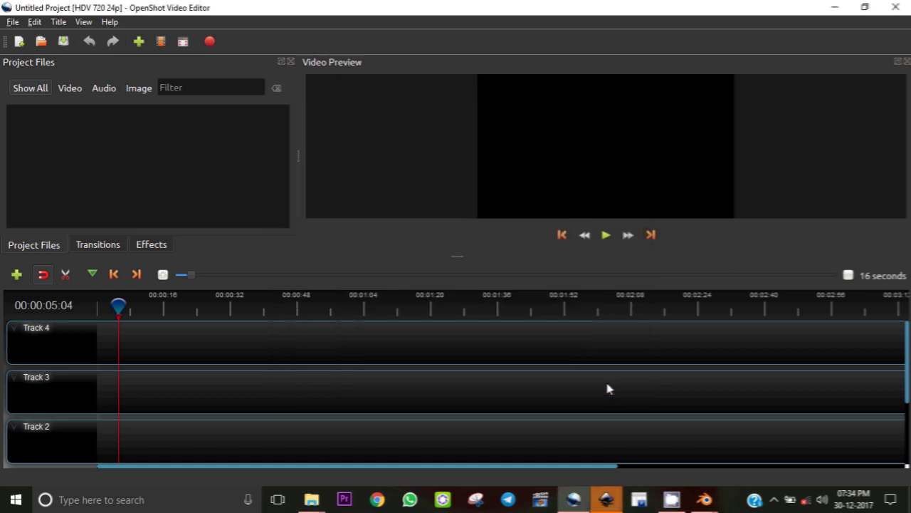
Step: Open the Dissolving Text animated title template and hide the Blender console window
left_click(59, 22)
left_click(69, 51)
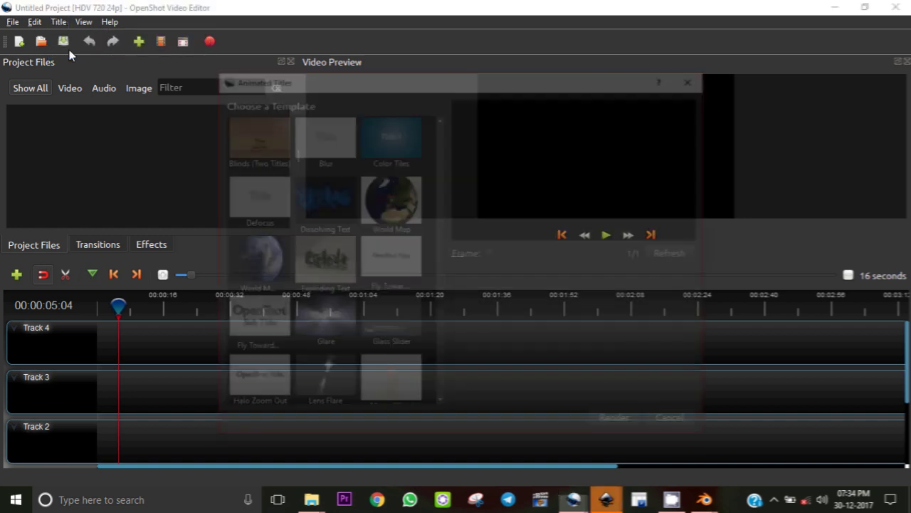
left_click(325, 199)
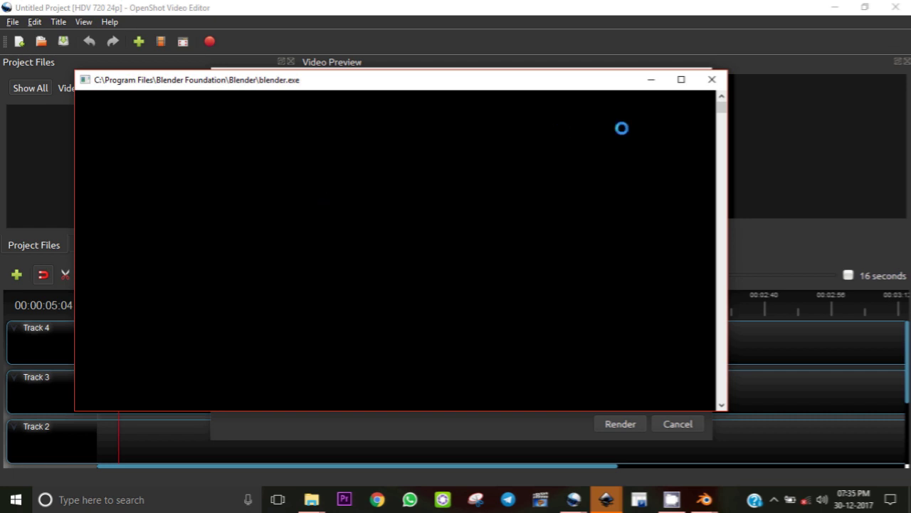
left_click(649, 79)
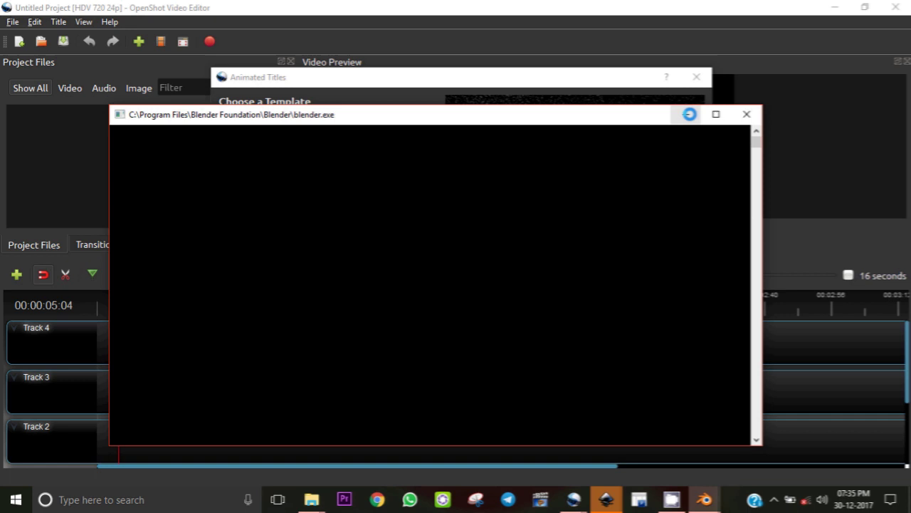
left_click(686, 114)
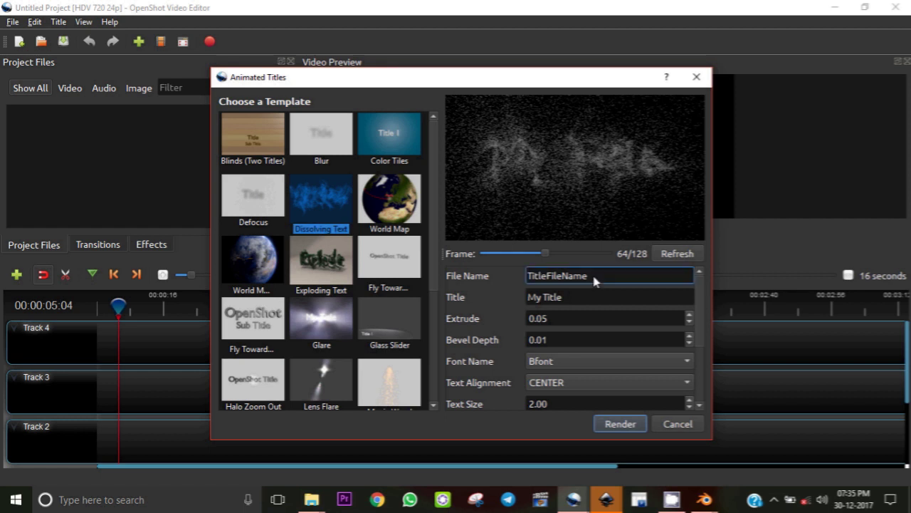
Step: Shorten the file name to Title, set the title text to CIET, and place the clip on Track 4
mouse_move(595, 278)
left_mouse_down()
mouse_move(519, 276)
mouse_move(546, 276)
left_mouse_up()
key("BackSpace")
left_click_drag(563, 296, 514, 299)
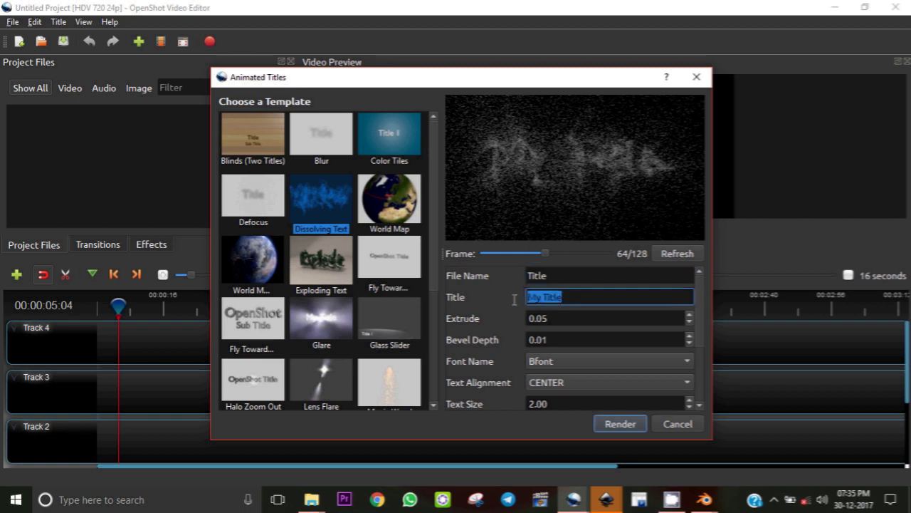
type("CIET")
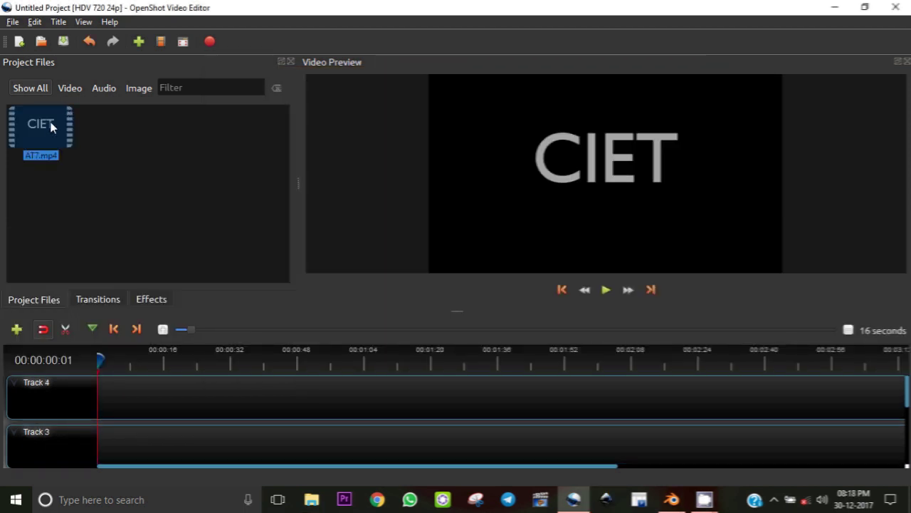
left_click_drag(49, 122, 74, 384)
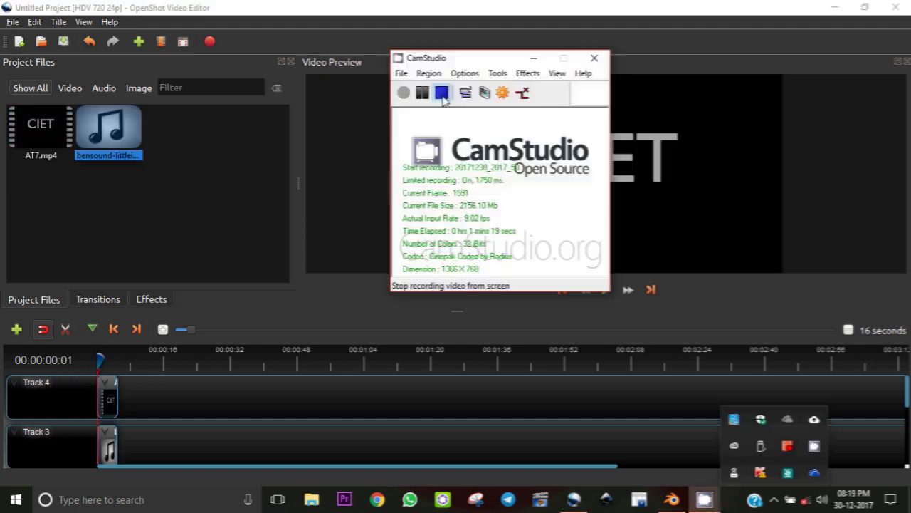
Step: Import bensound-littleidea from TOSHIBA (D:) and place it on Track 3 at the timeline start
left_click(139, 42)
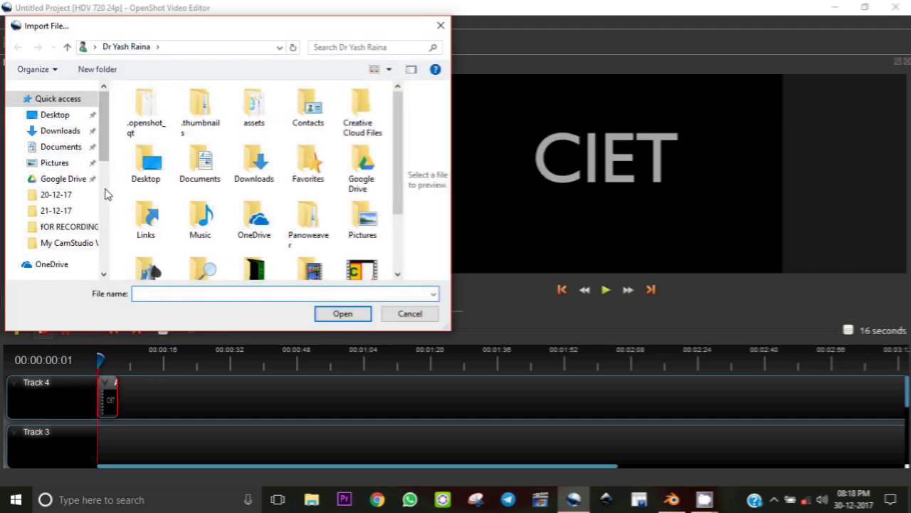
left_click(107, 194)
scroll(107, 213, "down", 2)
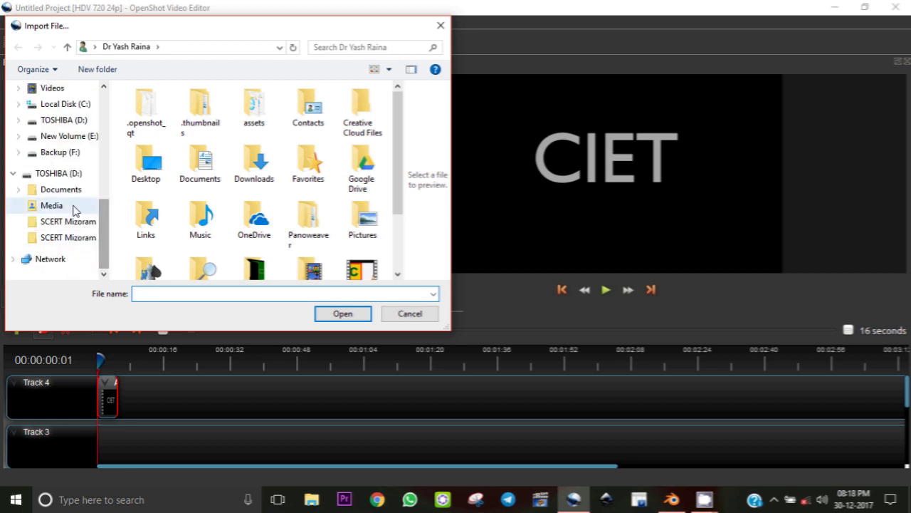
left_click(69, 177)
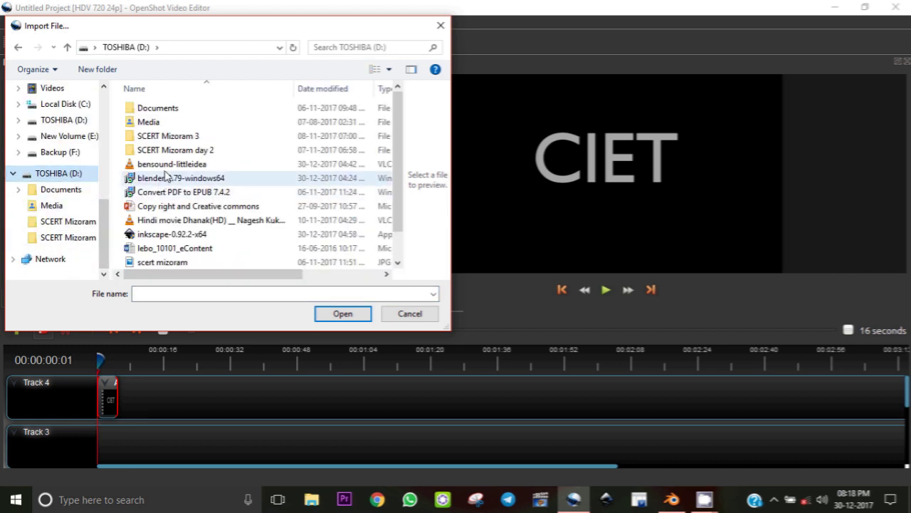
double_click(171, 163)
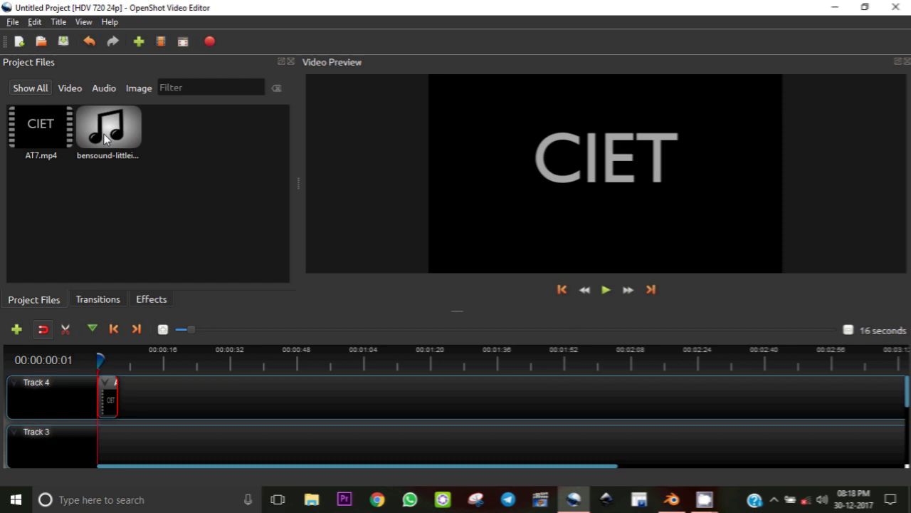
left_click_drag(109, 128, 145, 445)
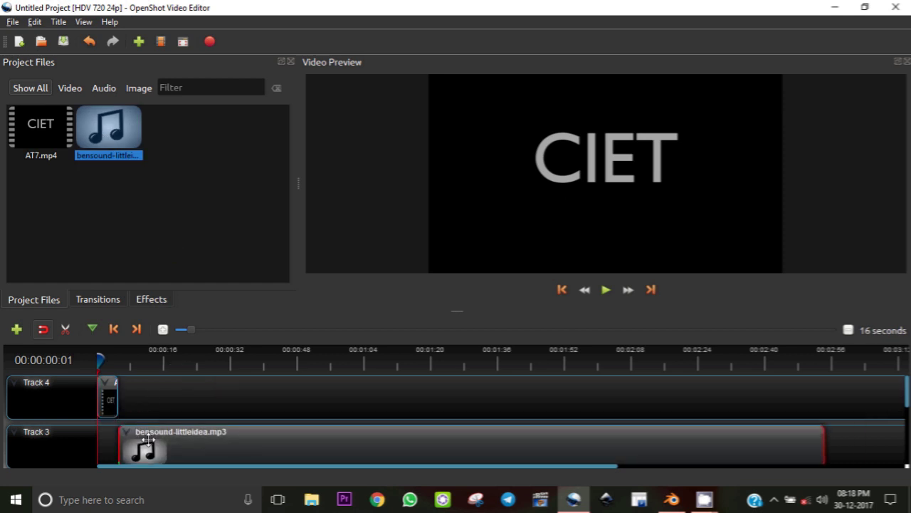
left_click_drag(140, 439, 115, 436)
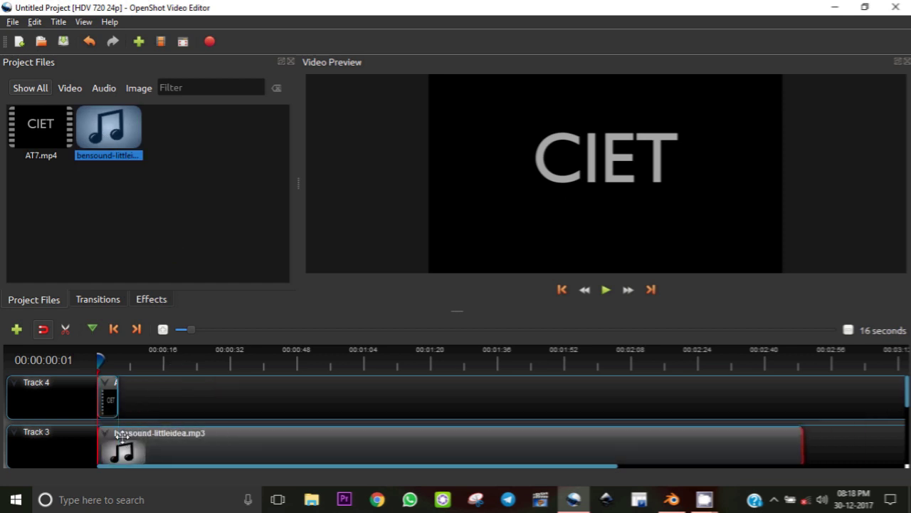
Step: Cut the music with the Razor just after the title ends and delete the long remainder
left_click(66, 329)
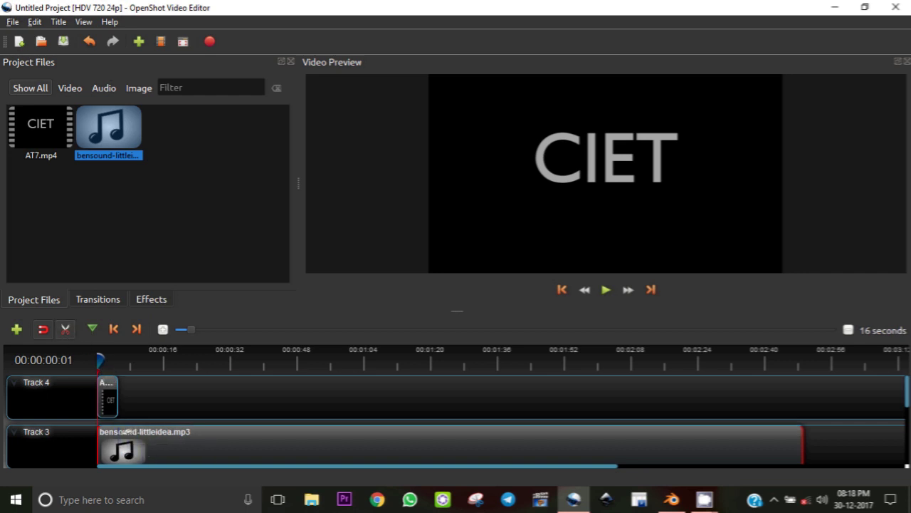
left_click(125, 432)
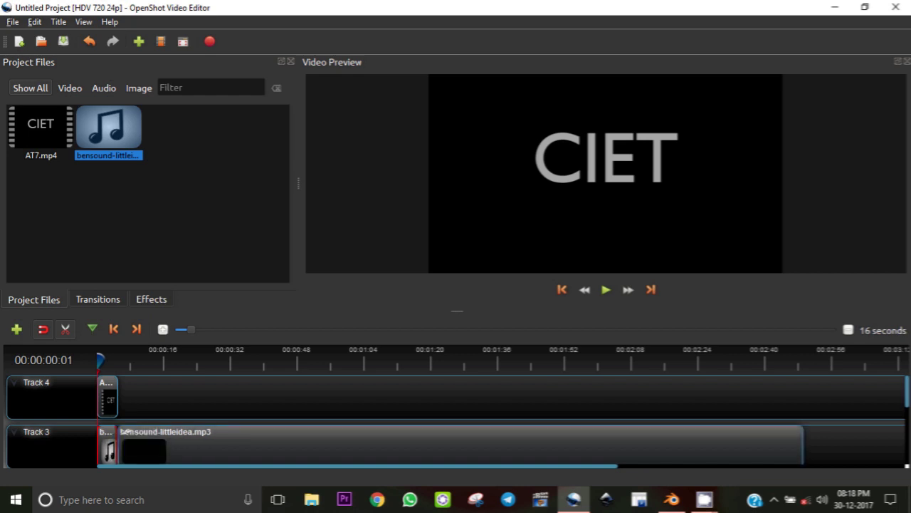
left_click(65, 331)
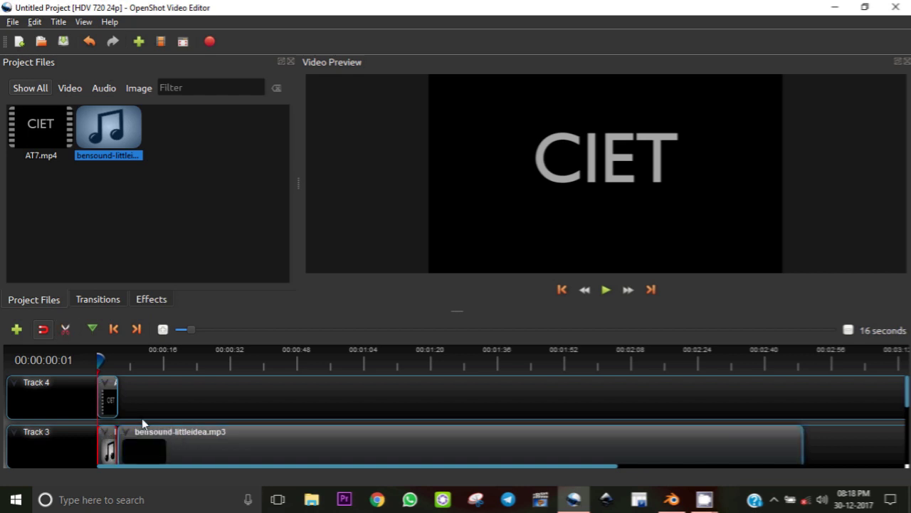
left_click(153, 434)
key("Delete")
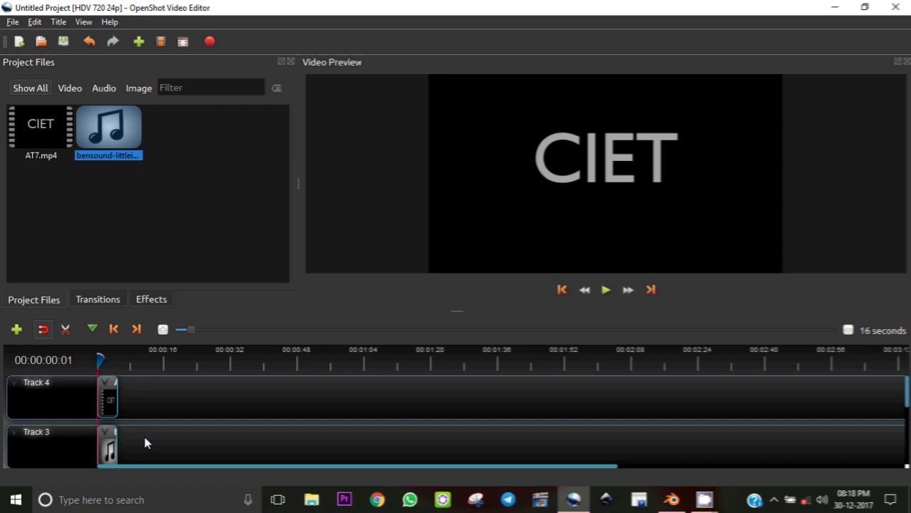
Step: Export the video as ATA in MP4 (h.264) HDV 720 24p to the Desktop folder
left_click(13, 23)
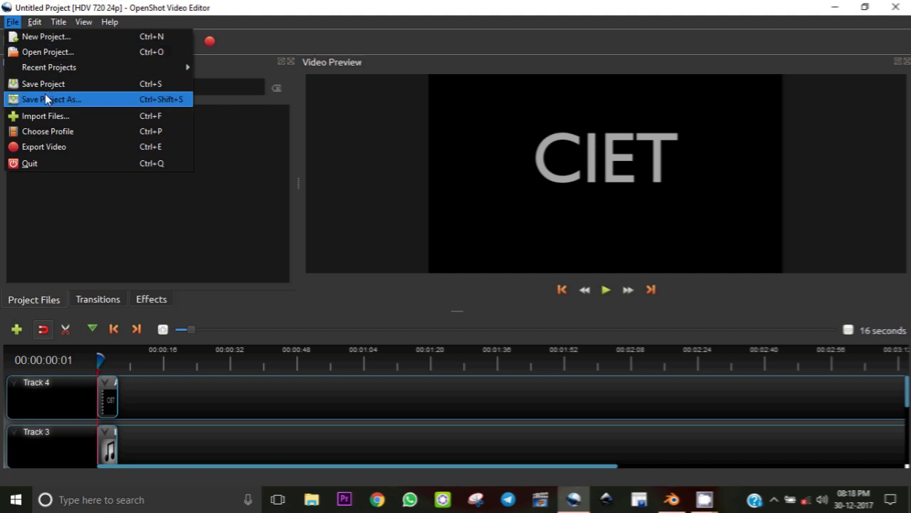
left_click(55, 147)
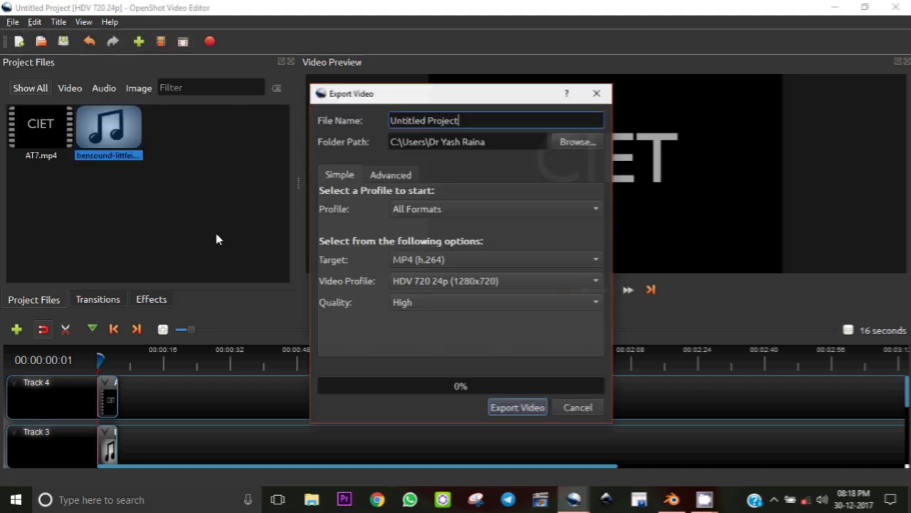
left_click_drag(469, 121, 368, 131)
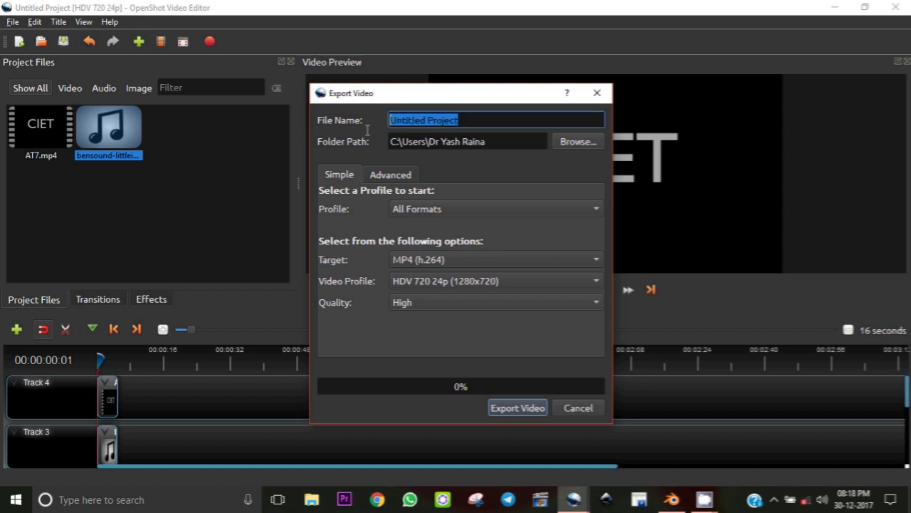
type("AT")
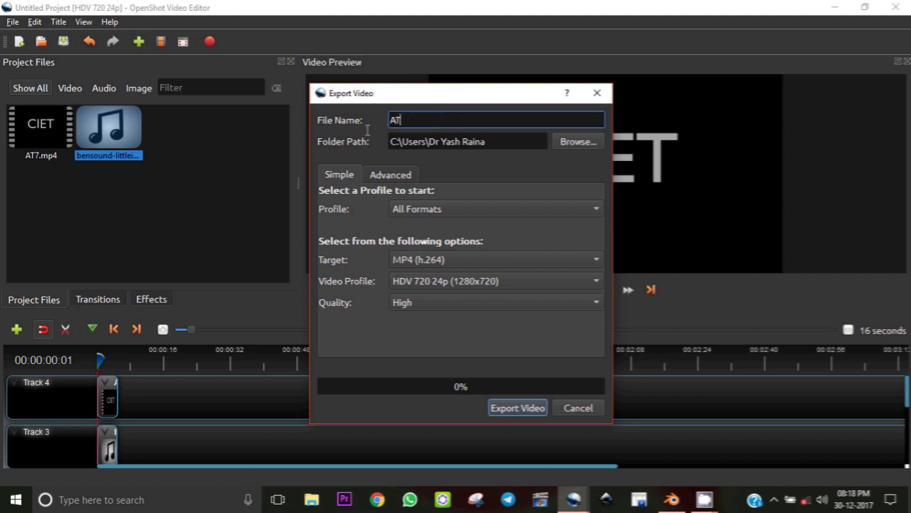
type("A")
left_click(585, 142)
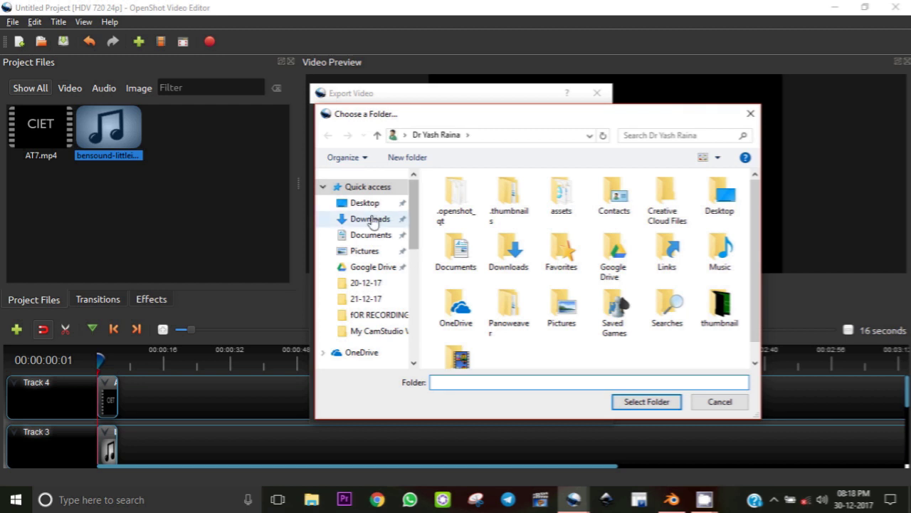
left_click(362, 205)
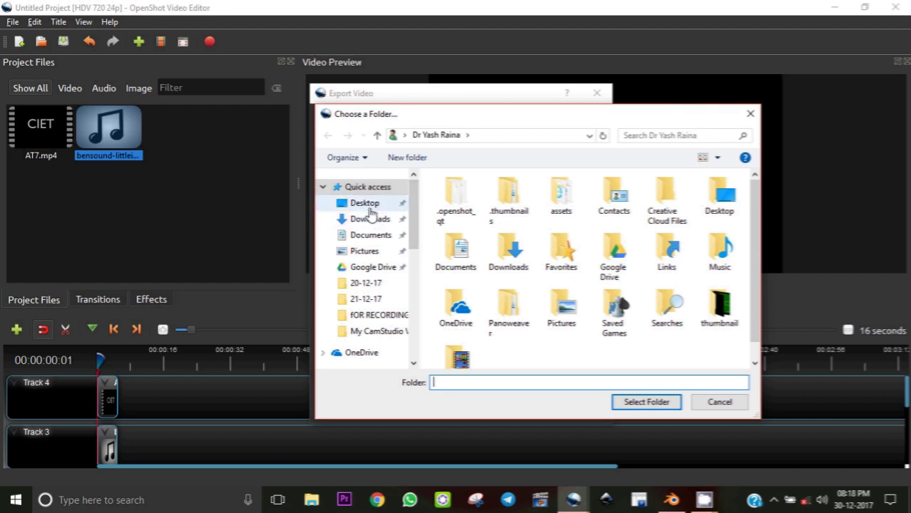
left_click(646, 402)
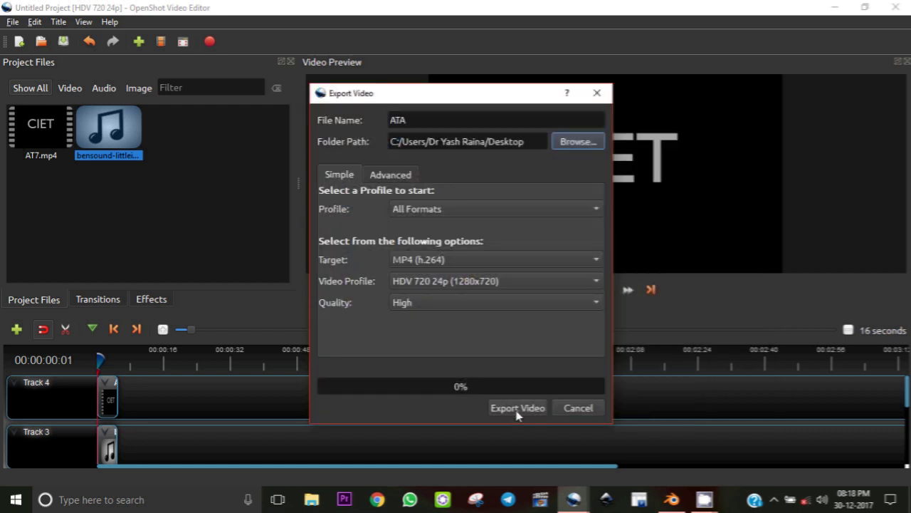
left_click(517, 410)
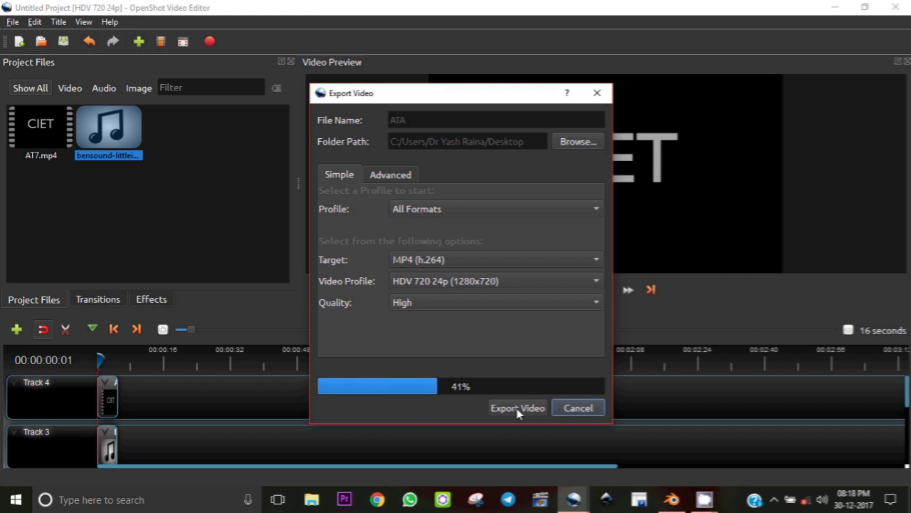